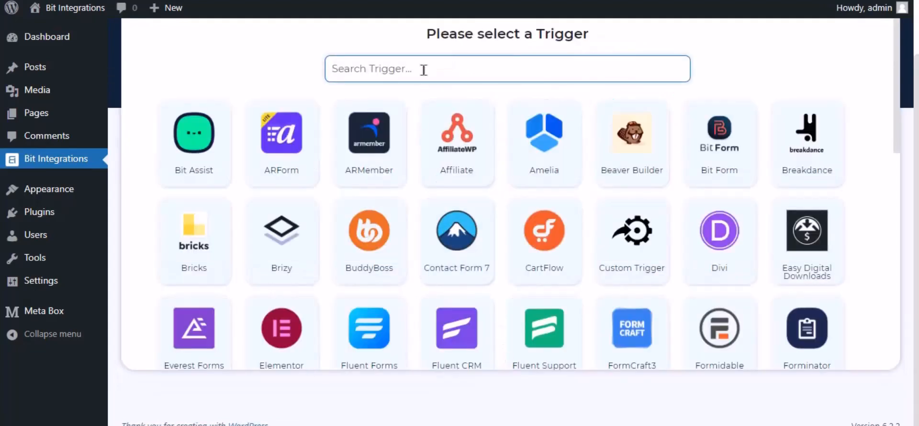
Step: Search triggers for 'mb f', pick MB Frontend Submission, and select the Bit Integrations form
{"action": "type", "text": "mb front"}
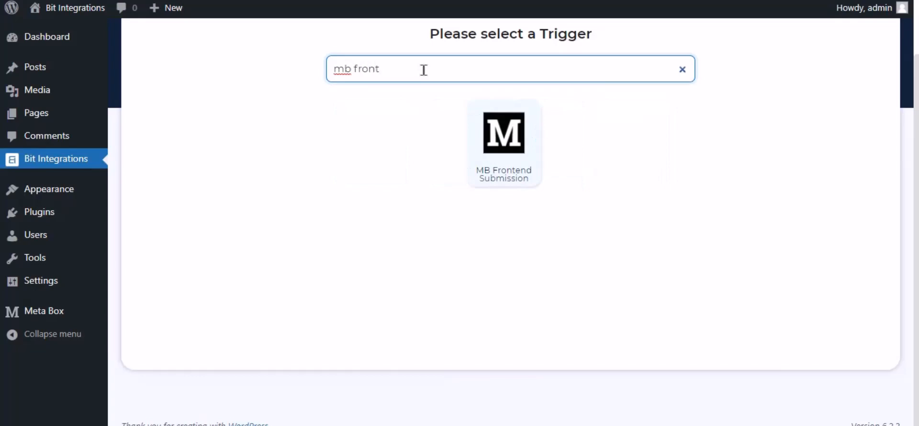
{"action": "left_click", "coordinate": [500, 157]}
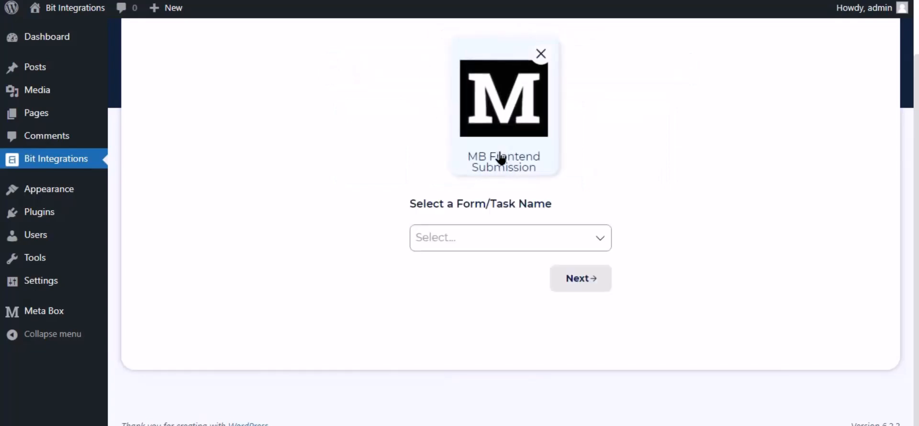
{"action": "left_click", "coordinate": [451, 240]}
{"action": "left_click", "coordinate": [466, 268]}
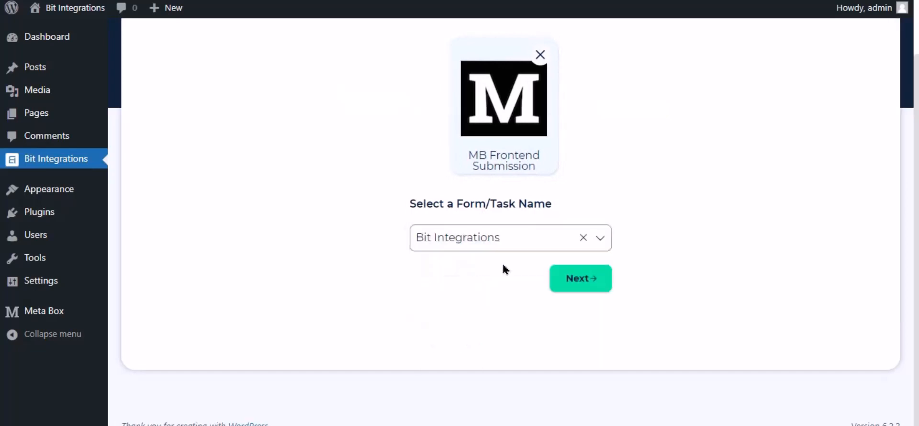
Step: Continue to the action list and choose Zoom as the action
{"action": "left_click", "coordinate": [582, 280]}
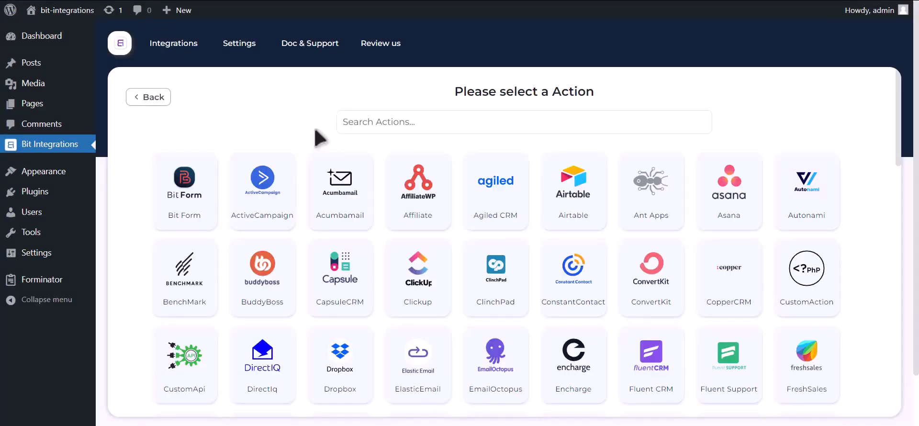
{"action": "left_click", "coordinate": [450, 129]}
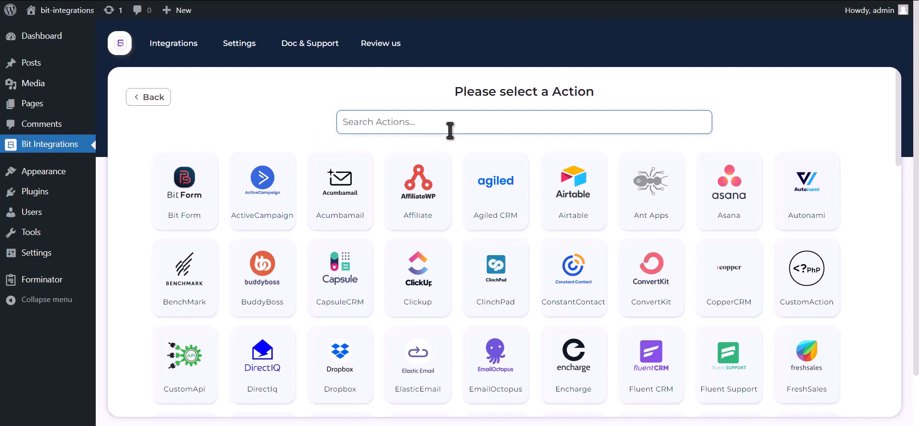
{"action": "type", "text": "zoom"}
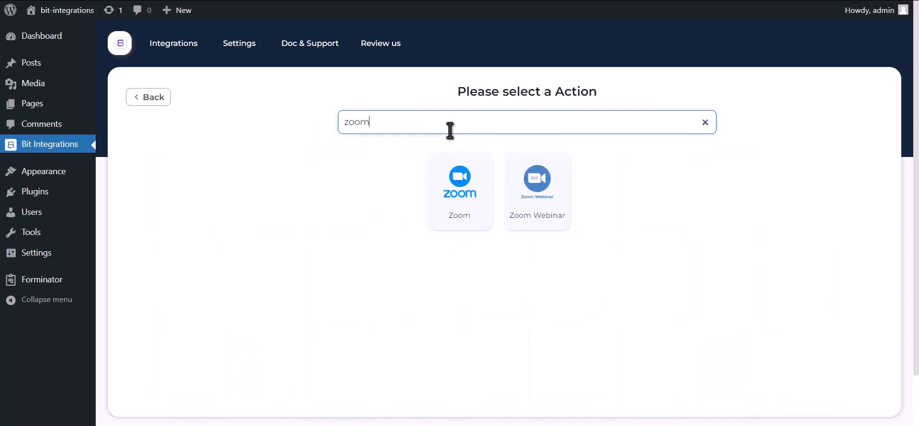
{"action": "left_click", "coordinate": [462, 217]}
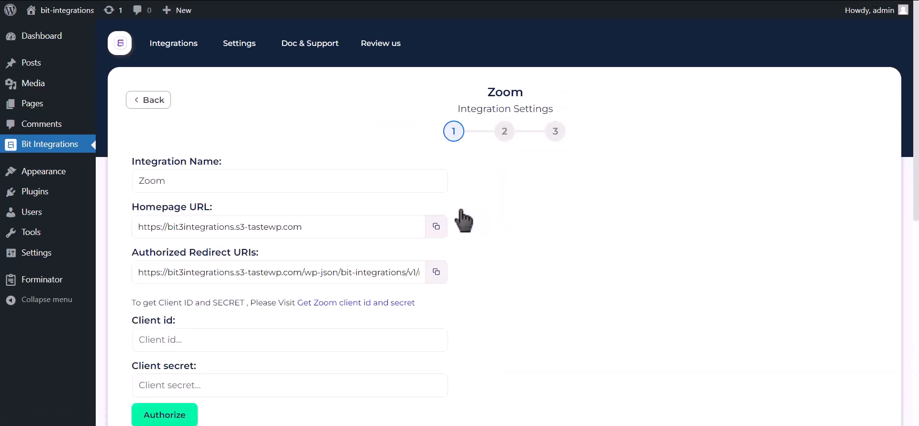
Step: Follow the 'Get Zoom client id and secret' link from the Zoom settings page
{"action": "scroll", "coordinate": [462, 217], "scroll_direction": "down", "scroll_amount": 2}
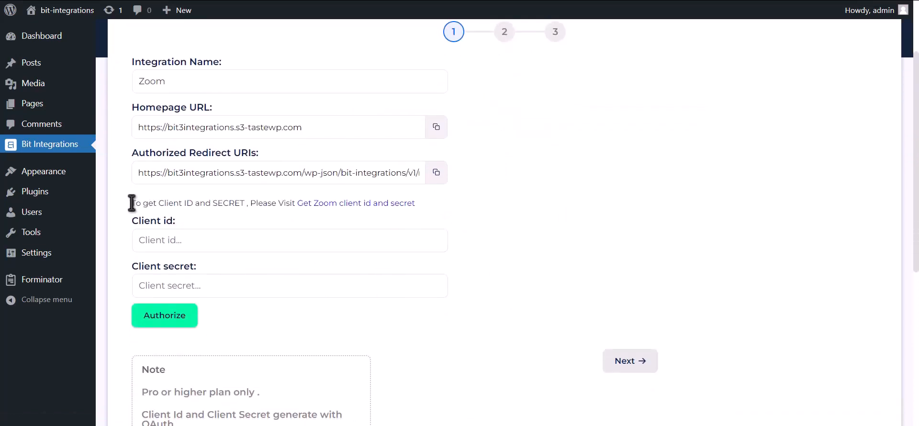
{"action": "left_click_drag", "start_coordinate": [132, 203], "coordinate": [297, 200]}
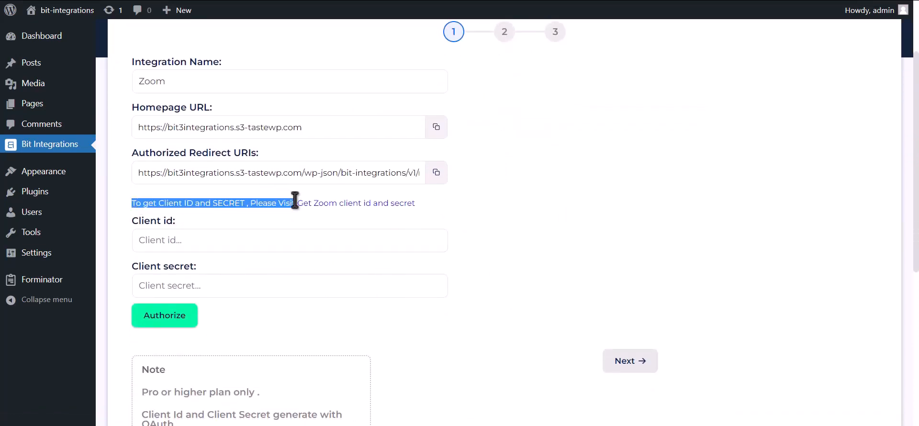
{"action": "left_click", "coordinate": [388, 205]}
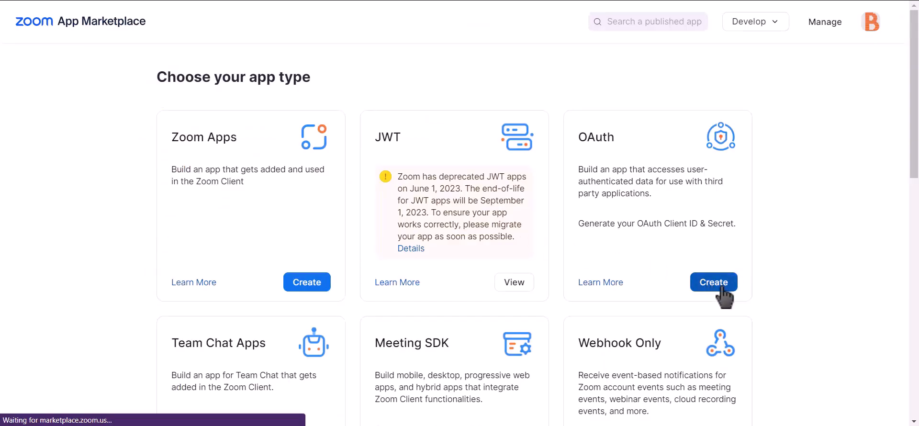
Step: Create an unpublished OAuth app named 'Bit integrations' in the Zoom App Marketplace
{"action": "left_click", "coordinate": [720, 287]}
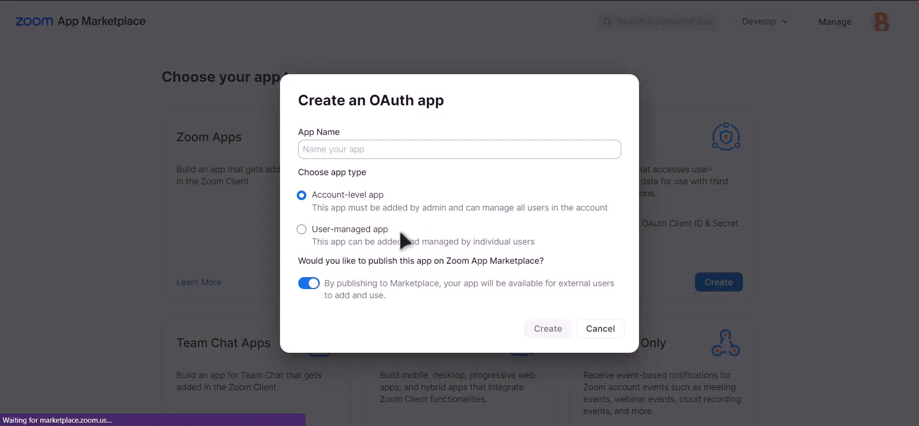
{"action": "left_click", "coordinate": [309, 283]}
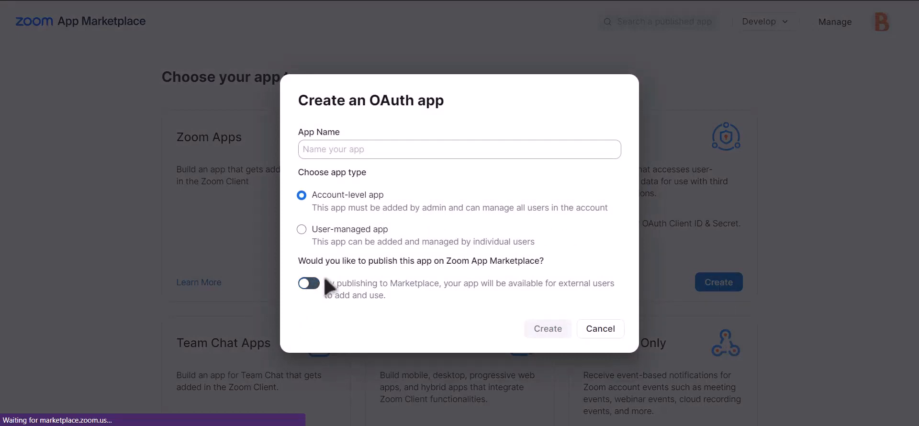
{"action": "left_click", "coordinate": [437, 150]}
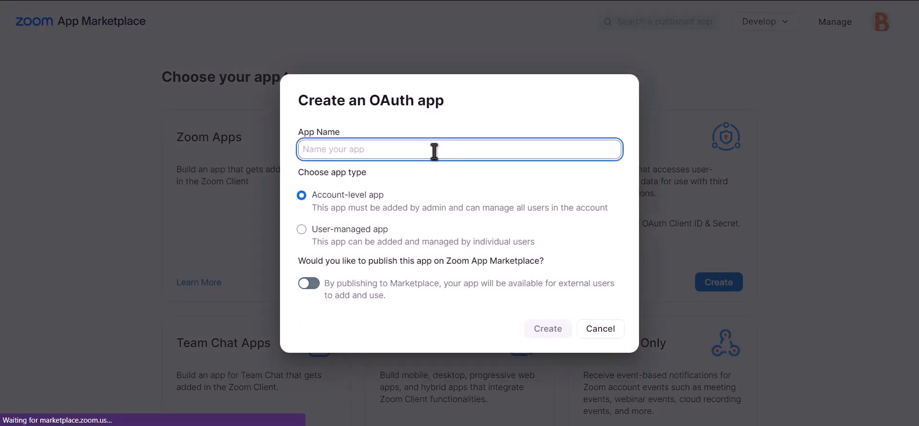
{"action": "type", "text": "Bit"}
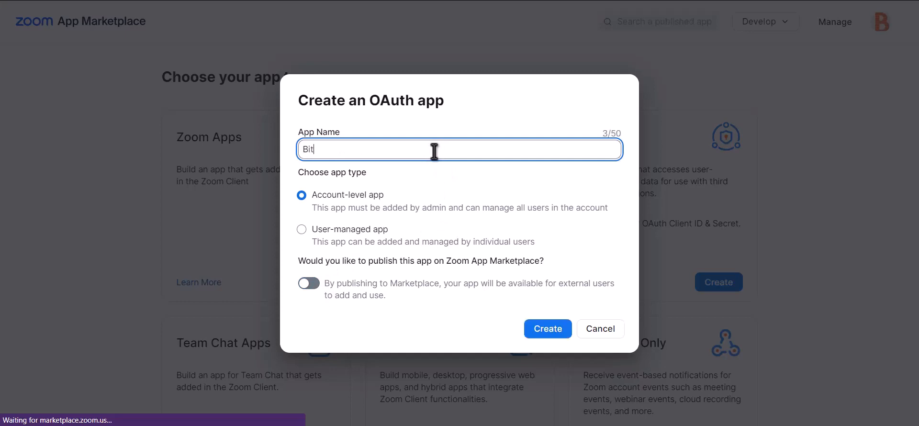
{"action": "type", "text": " integrations"}
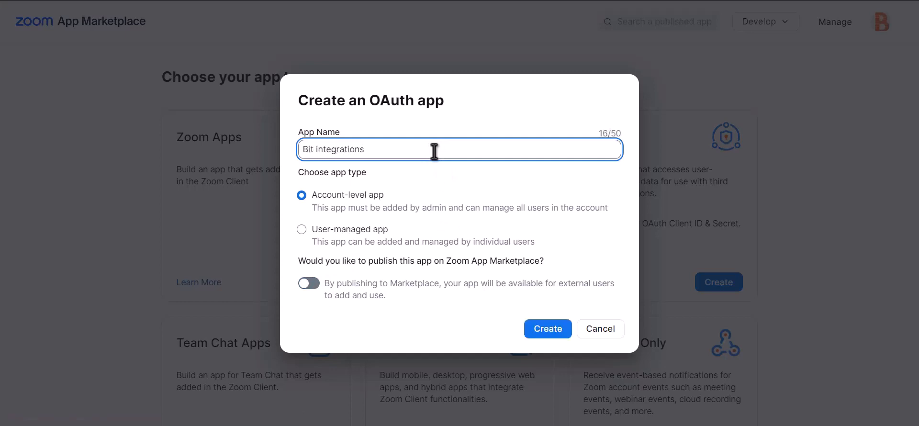
{"action": "left_click", "coordinate": [555, 336]}
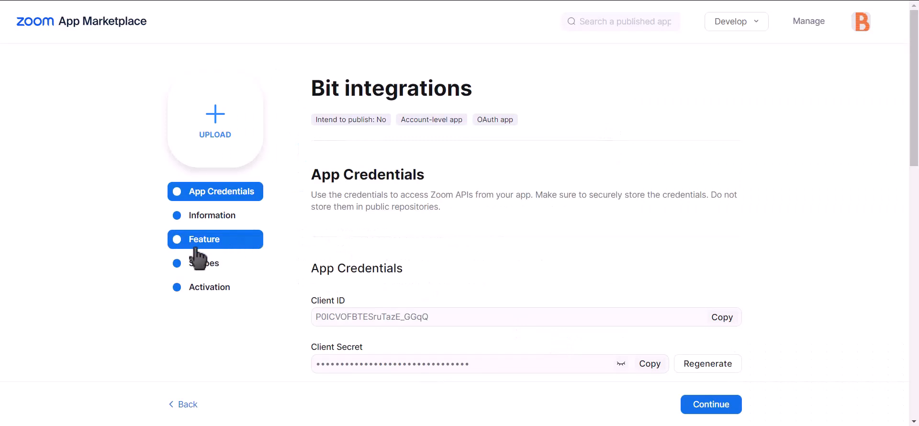
Step: Add the meeting and user scopes (master, read:admin, write:admin) to the app
{"action": "left_click", "coordinate": [227, 277]}
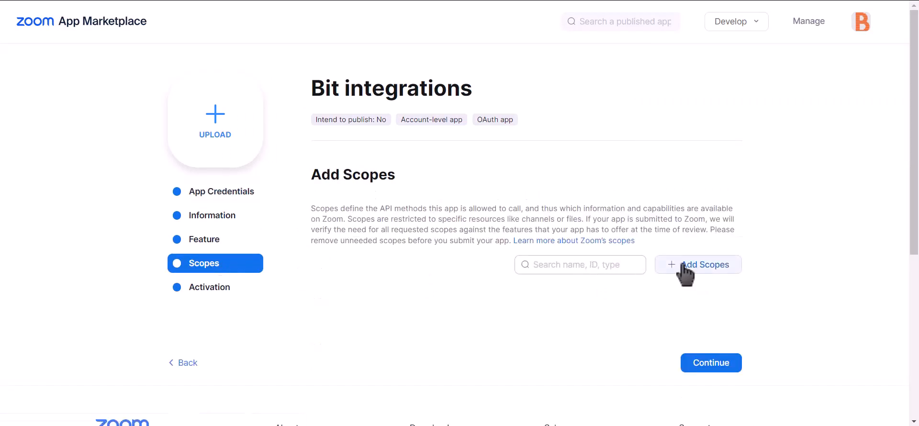
{"action": "left_click", "coordinate": [714, 268]}
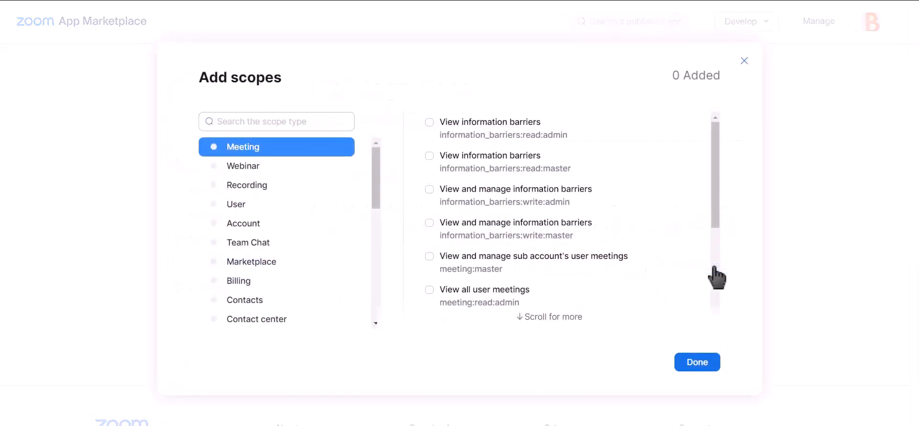
{"action": "left_click", "coordinate": [429, 257]}
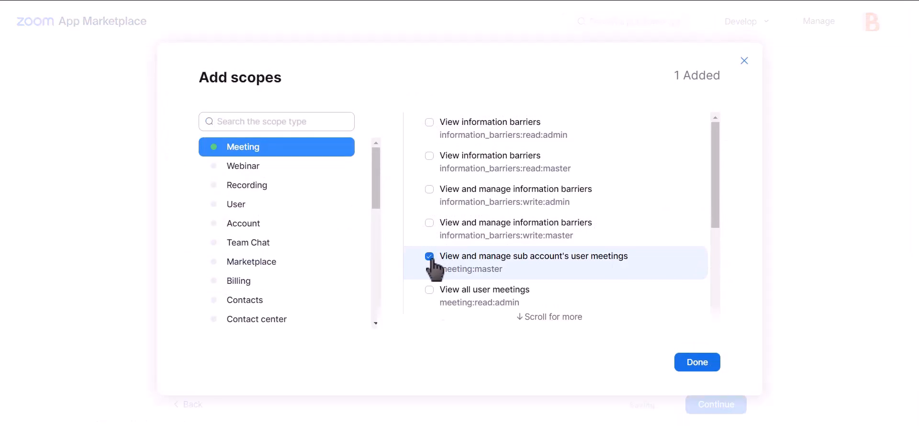
{"action": "left_click", "coordinate": [429, 289]}
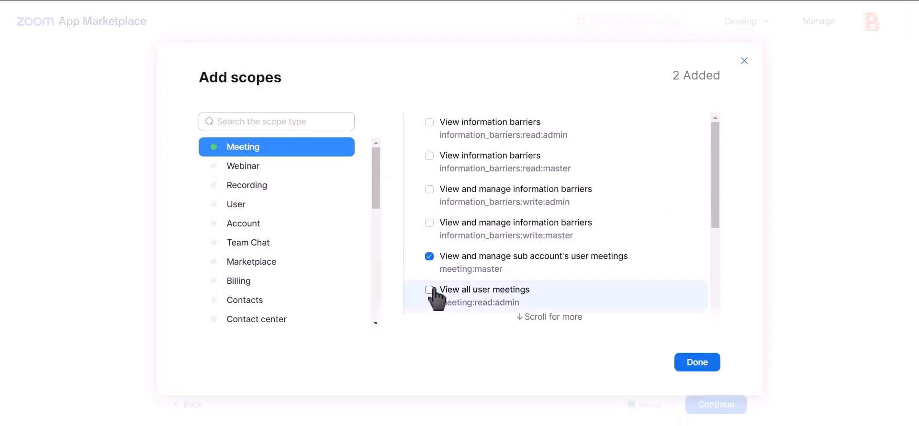
{"action": "scroll", "coordinate": [445, 240], "scroll_direction": "down", "scroll_amount": 4}
{"action": "scroll", "coordinate": [538, 252], "scroll_direction": "up", "scroll_amount": 4}
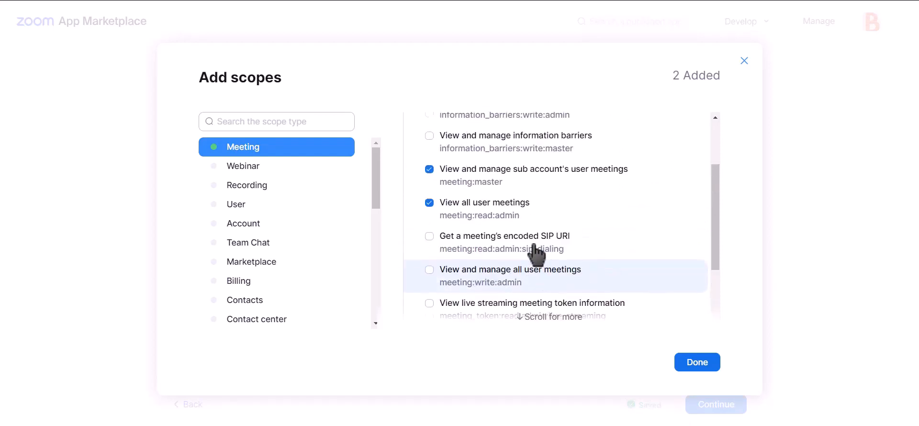
{"action": "scroll", "coordinate": [537, 253], "scroll_direction": "down", "scroll_amount": 2}
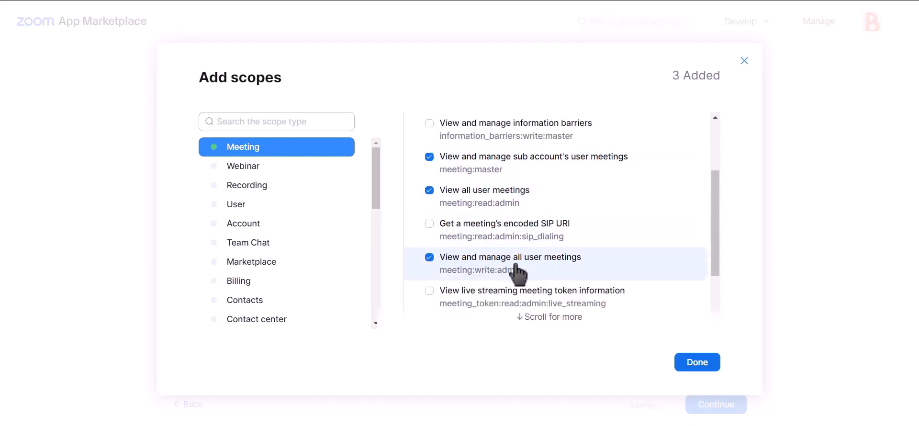
{"action": "left_click", "coordinate": [253, 206]}
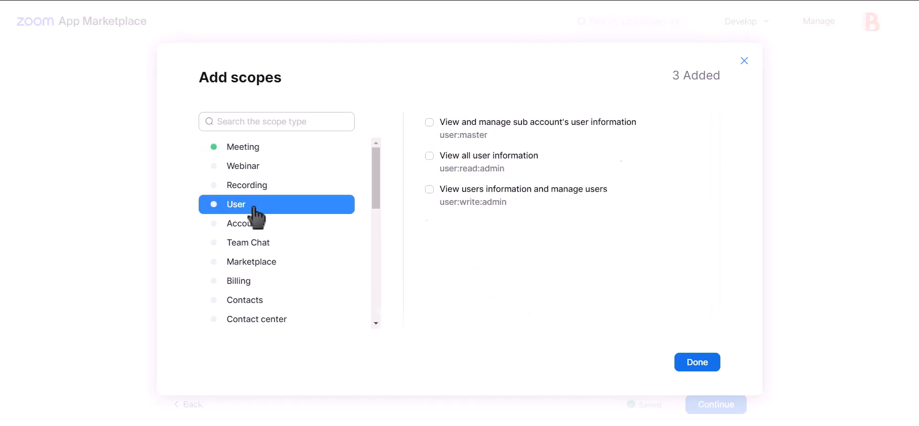
{"action": "left_click", "coordinate": [471, 130]}
{"action": "left_click", "coordinate": [470, 158]}
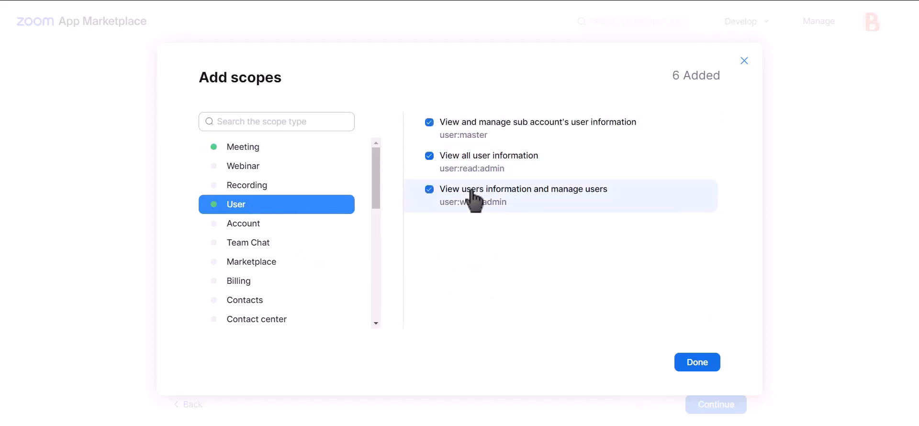
{"action": "left_click", "coordinate": [696, 366]}
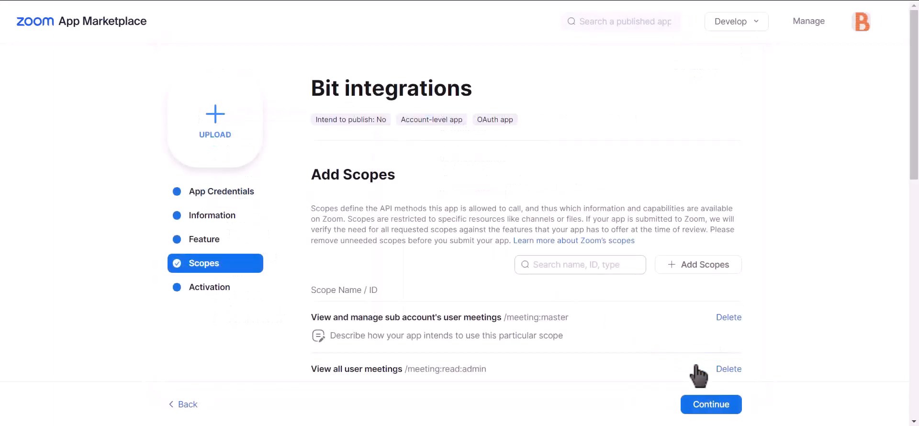
Step: Copy the Zoom app's Client ID into Bit Integrations' Client id field
{"action": "left_click", "coordinate": [232, 194]}
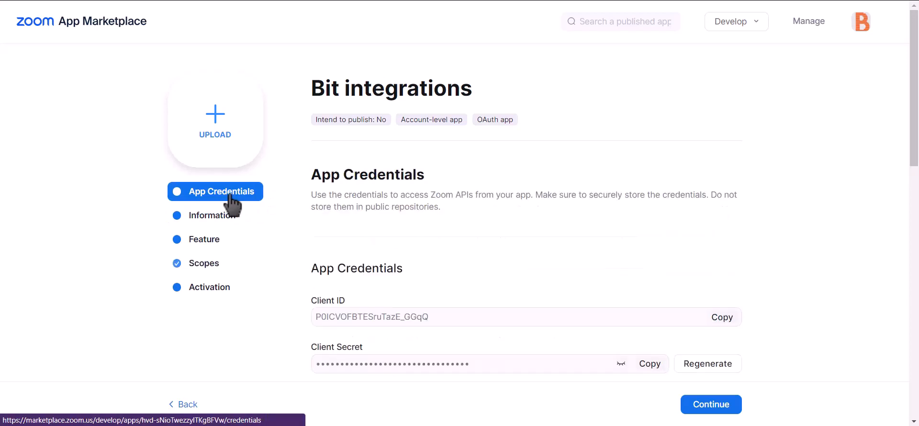
{"action": "left_click", "coordinate": [724, 320]}
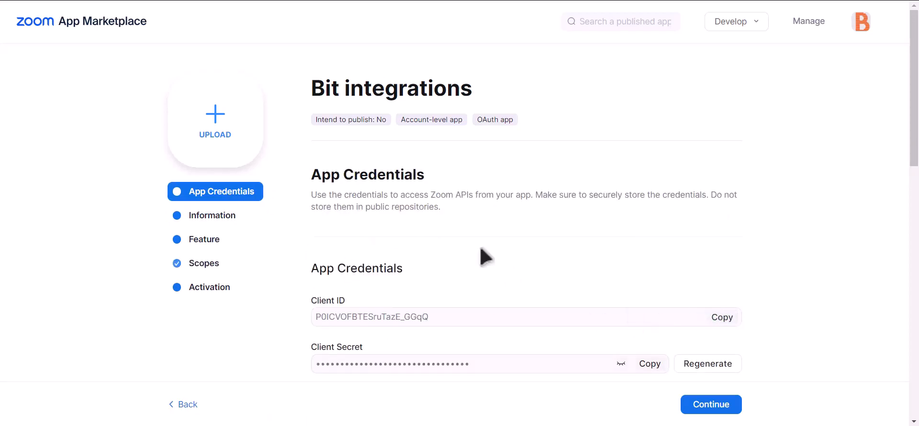
{"action": "left_click", "coordinate": [346, 1]}
{"action": "left_click", "coordinate": [211, 248]}
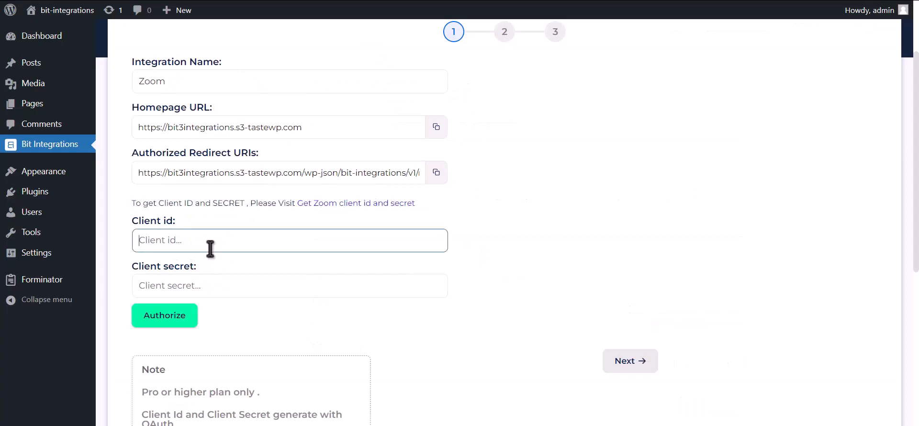
{"action": "key", "text": "ctrl+v"}
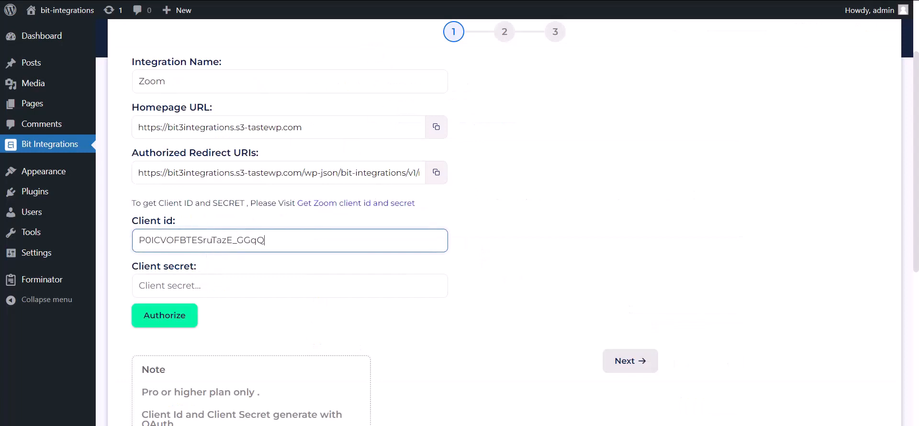
Step: Paste the Client Secret into the Client secret field and copy the redirect URI
{"action": "left_click", "coordinate": [438, 0]}
{"action": "left_click_drag", "start_coordinate": [309, 344], "coordinate": [455, 360]}
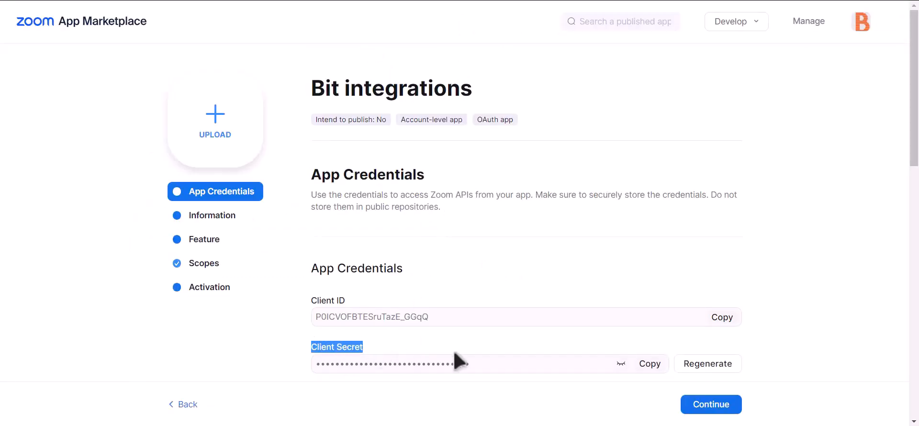
{"action": "left_click", "coordinate": [650, 366]}
{"action": "left_click", "coordinate": [353, 1]}
{"action": "left_click", "coordinate": [235, 285]}
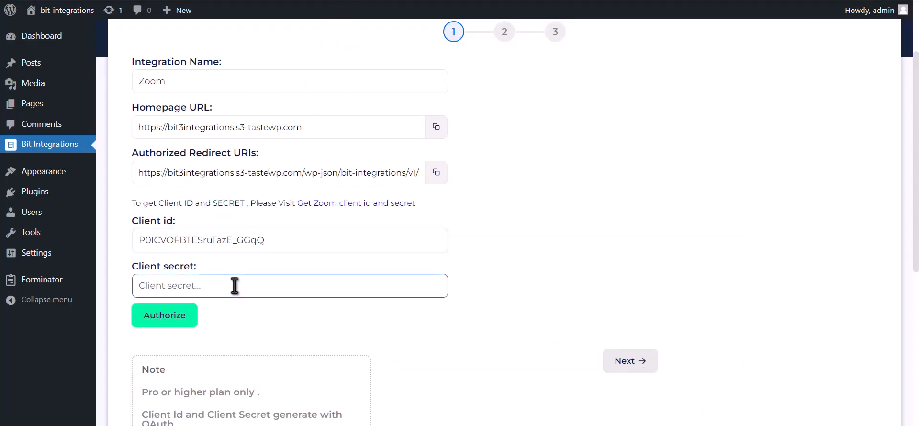
{"action": "key", "text": "ctrl+v"}
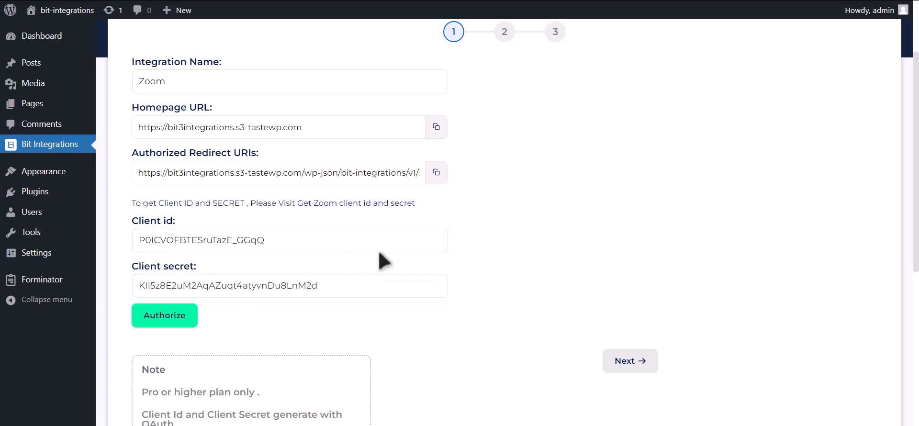
{"action": "left_click", "coordinate": [435, 174]}
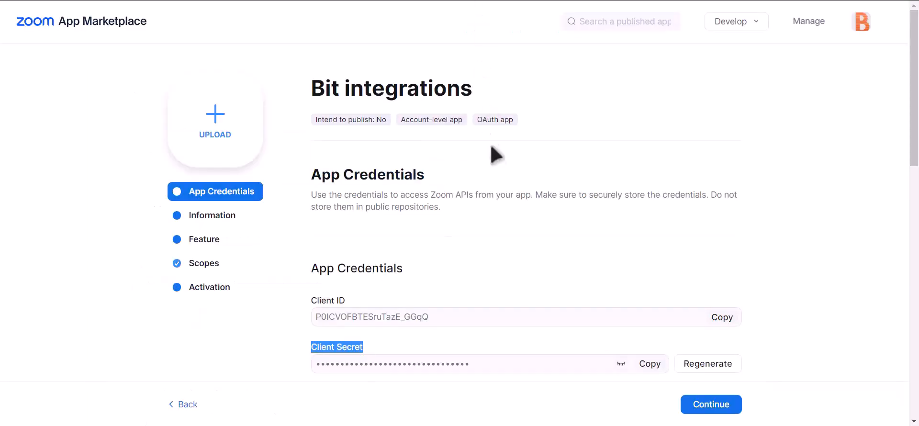
Step: Paste the Bit Integrations redirect URI into both Redirect URL for OAuth and the Allow List
{"action": "scroll", "coordinate": [494, 167], "scroll_direction": "down", "scroll_amount": 2}
{"action": "left_click", "coordinate": [367, 320]}
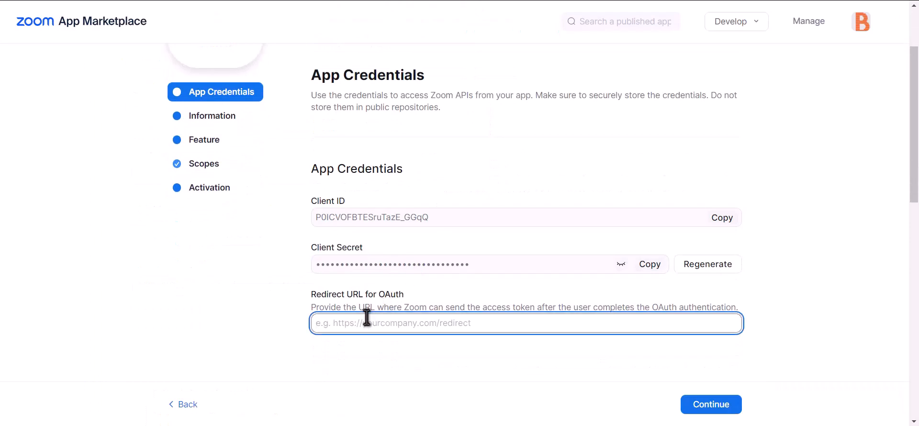
{"action": "key", "text": "ctrl+v"}
{"action": "scroll", "coordinate": [411, 317], "scroll_direction": "down", "scroll_amount": 6}
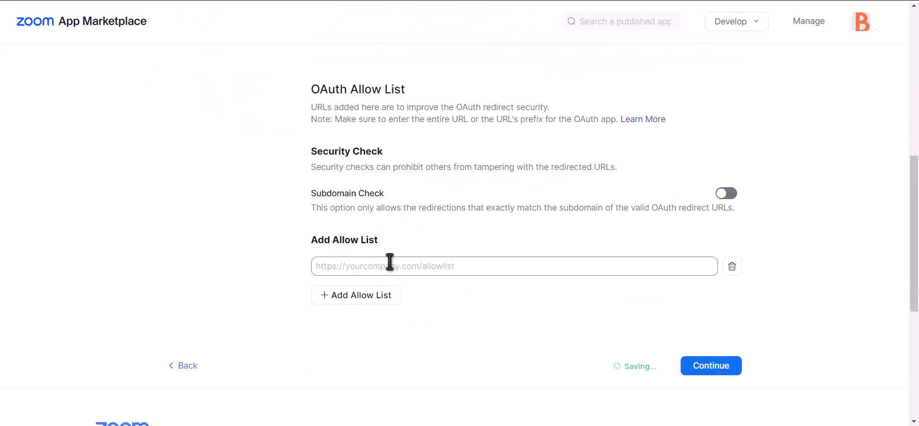
{"action": "left_click", "coordinate": [434, 261]}
{"action": "key", "text": "ctrl+v"}
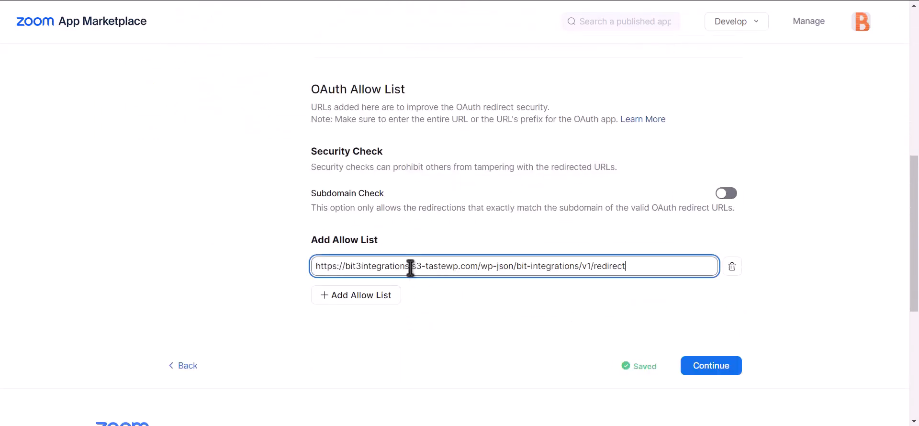
{"action": "left_click", "coordinate": [576, 310]}
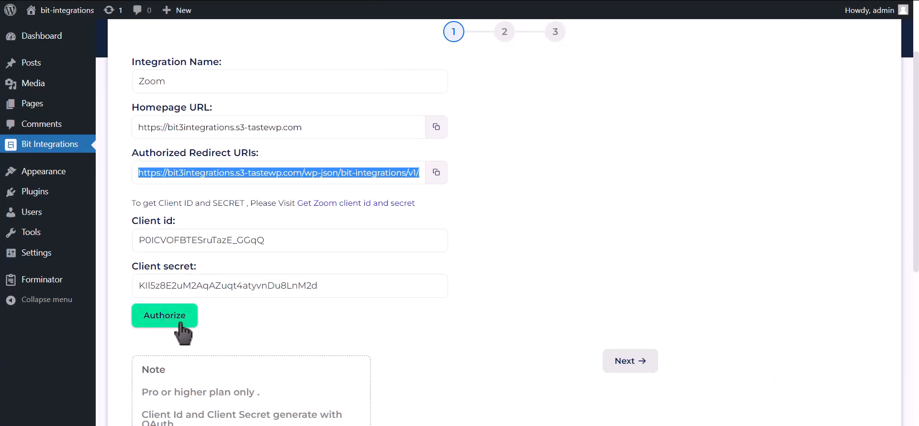
Step: Authorize Bit Integrations to access the Zoom account, then continue to step 2
{"action": "left_click", "coordinate": [181, 324]}
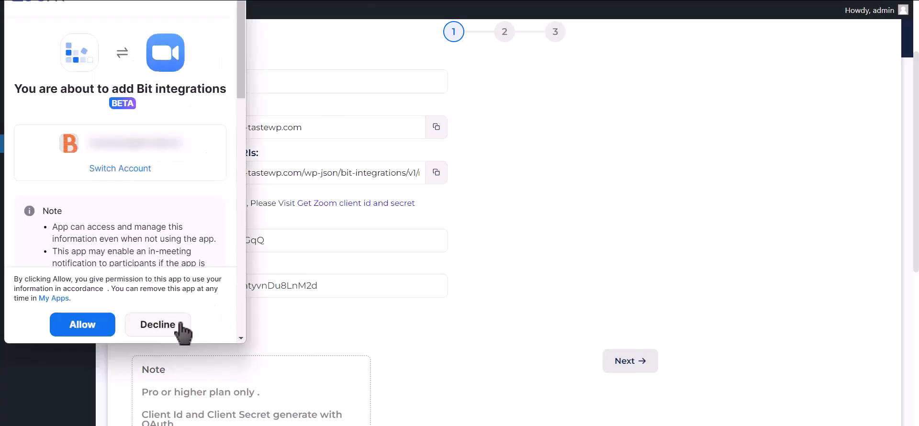
{"action": "left_click", "coordinate": [93, 328]}
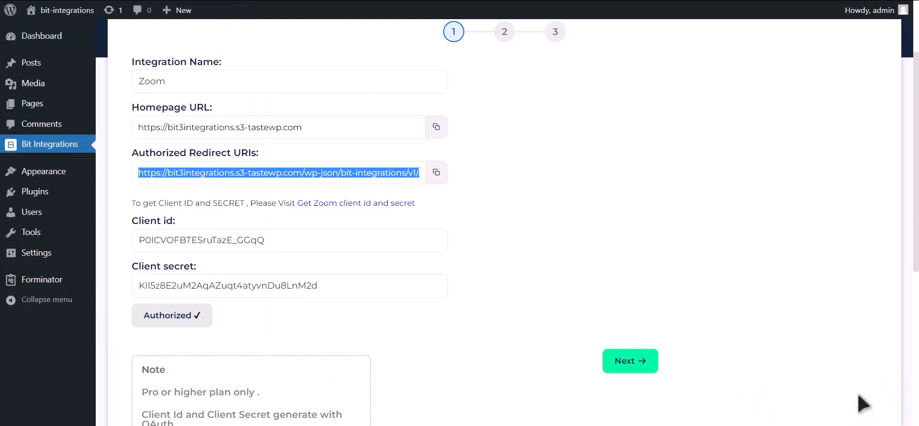
{"action": "left_click", "coordinate": [625, 363]}
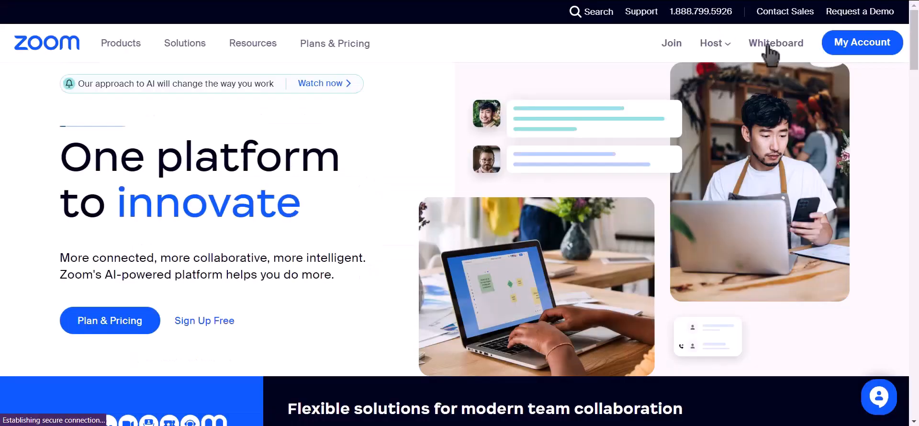
Step: From My Account > Meetings, schedule 'Bit Integrations' with Registration Required and save it
{"action": "left_click", "coordinate": [859, 48]}
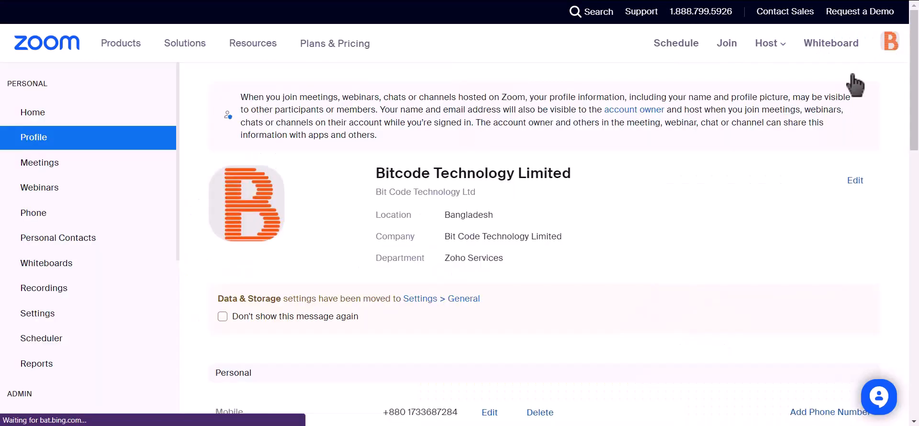
{"action": "left_click", "coordinate": [74, 164]}
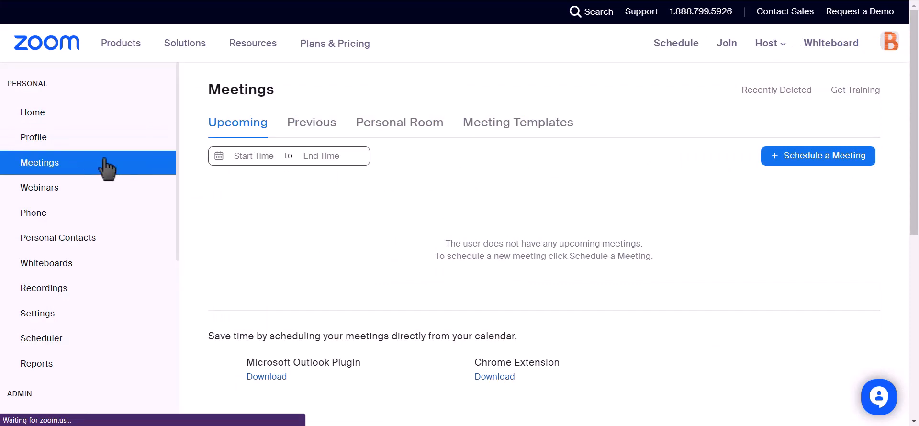
{"action": "left_click", "coordinate": [830, 163]}
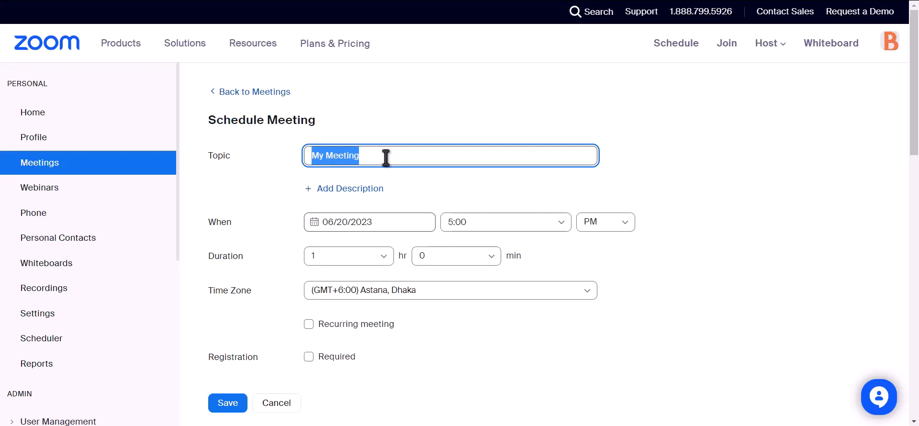
{"action": "type", "text": "Bit"}
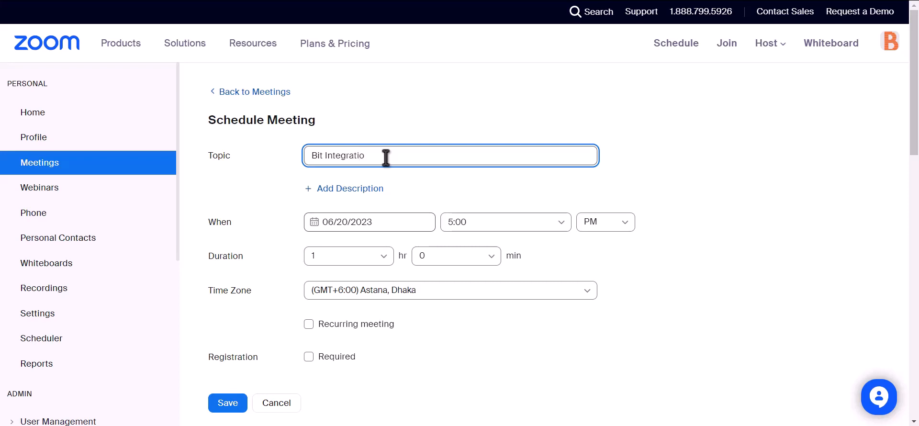
{"action": "scroll", "coordinate": [386, 156], "scroll_direction": "down", "scroll_amount": 2}
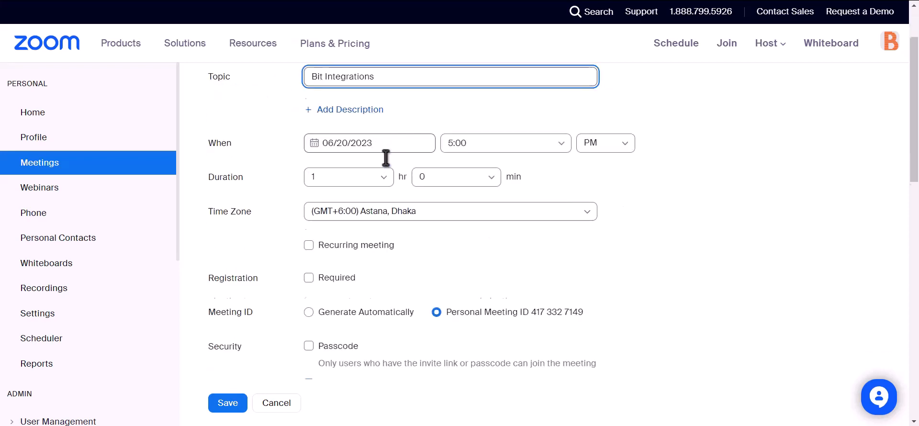
{"action": "double_click", "coordinate": [211, 259]}
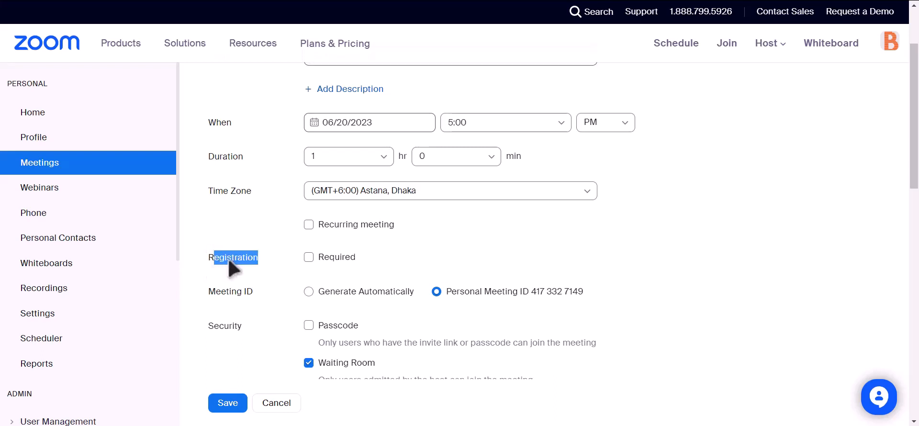
{"action": "left_click", "coordinate": [308, 258]}
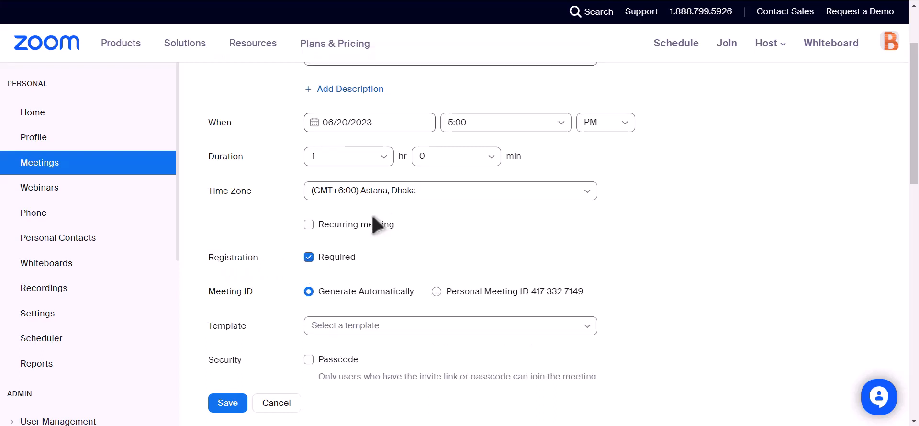
{"action": "scroll", "coordinate": [365, 216], "scroll_direction": "down", "scroll_amount": 4}
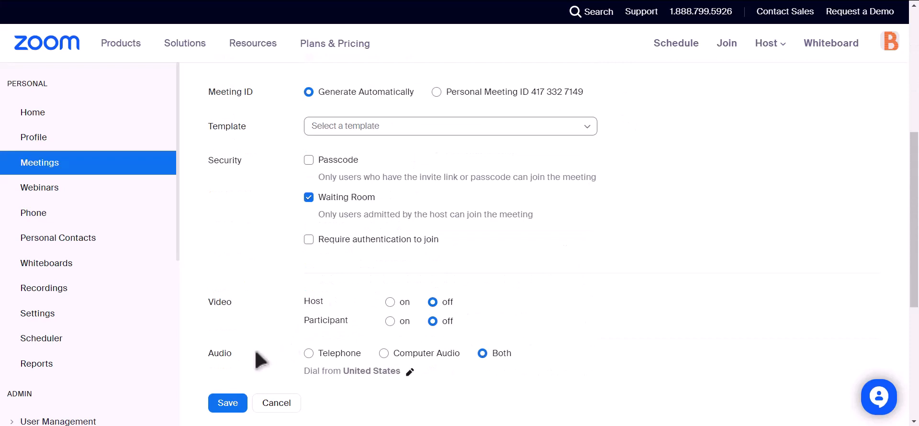
{"action": "left_click", "coordinate": [224, 403]}
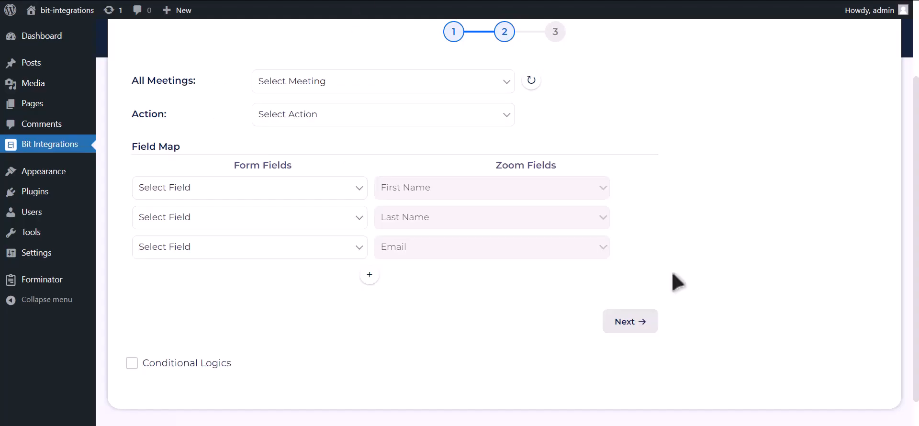
Step: Select the Bit Integrations meeting and set the Zoom action to Create User
{"action": "left_click", "coordinate": [536, 84]}
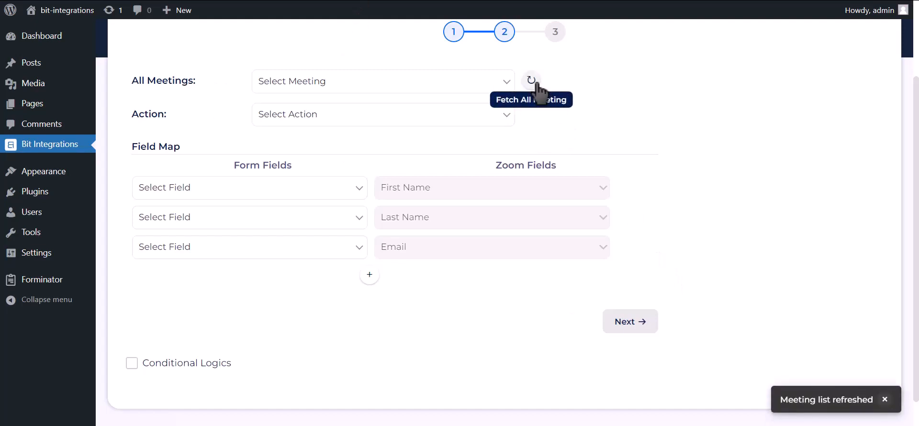
{"action": "left_click", "coordinate": [466, 87]}
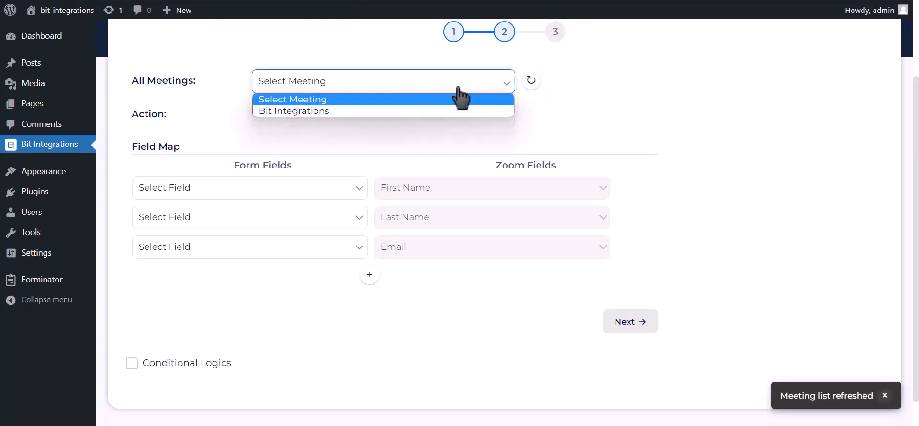
{"action": "left_click", "coordinate": [373, 114]}
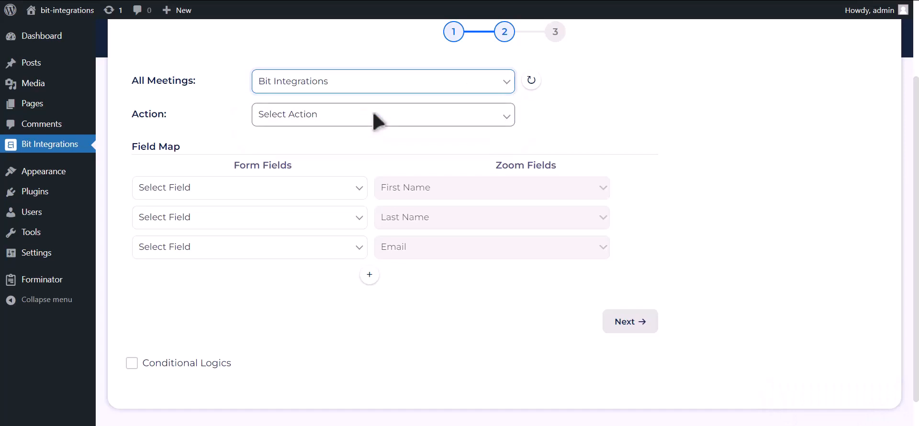
{"action": "left_click", "coordinate": [377, 117]}
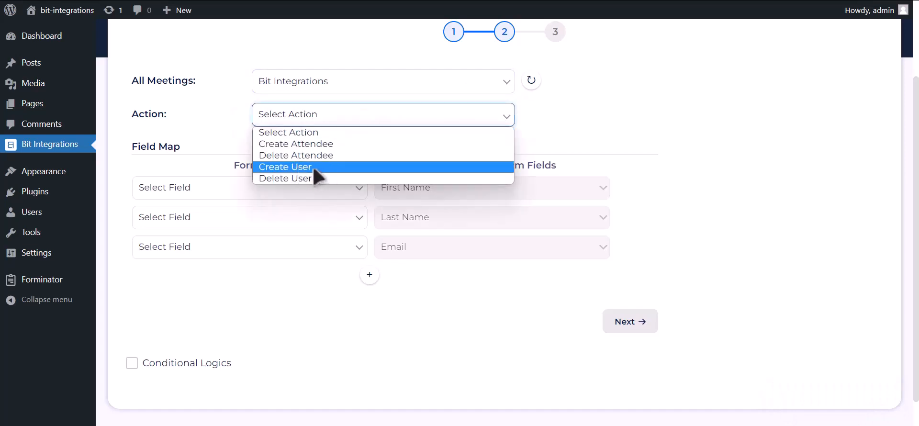
{"action": "left_click", "coordinate": [315, 168]}
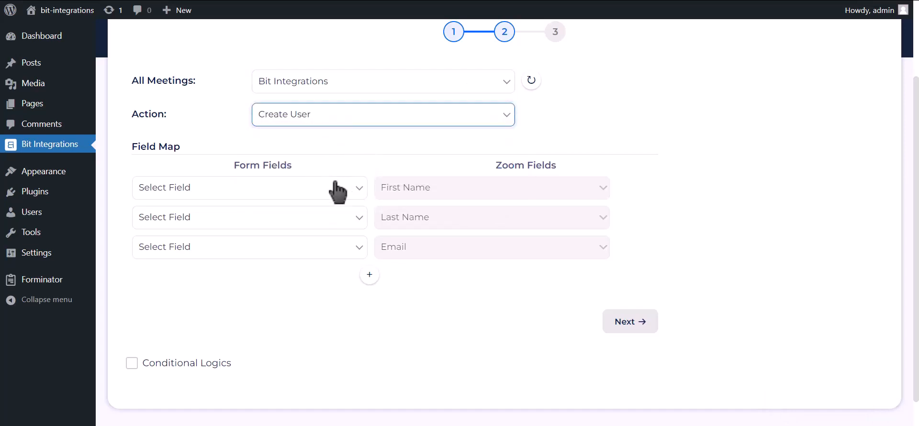
Step: Map First Name-1, Last Name-1, Email Address-1 and Phone Number-1 to Zoom's First Name, Last Name, Email and Phone
{"action": "left_click", "coordinate": [324, 192]}
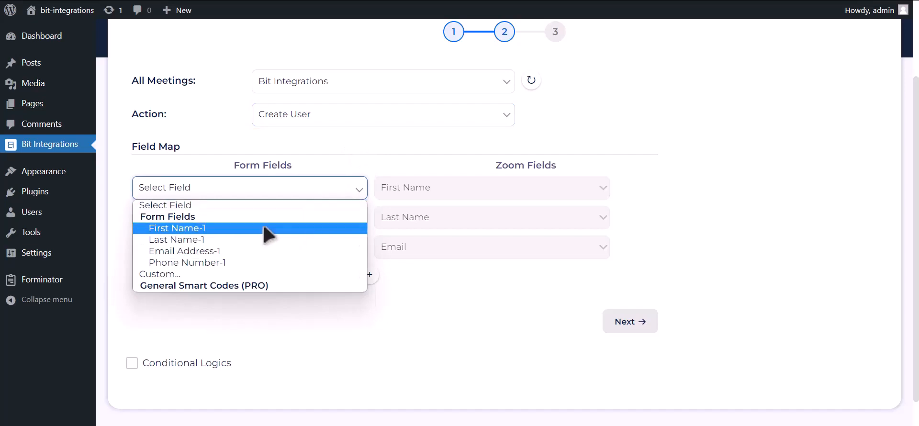
{"action": "left_click", "coordinate": [269, 229]}
{"action": "left_click", "coordinate": [253, 218]}
{"action": "left_click", "coordinate": [197, 269]}
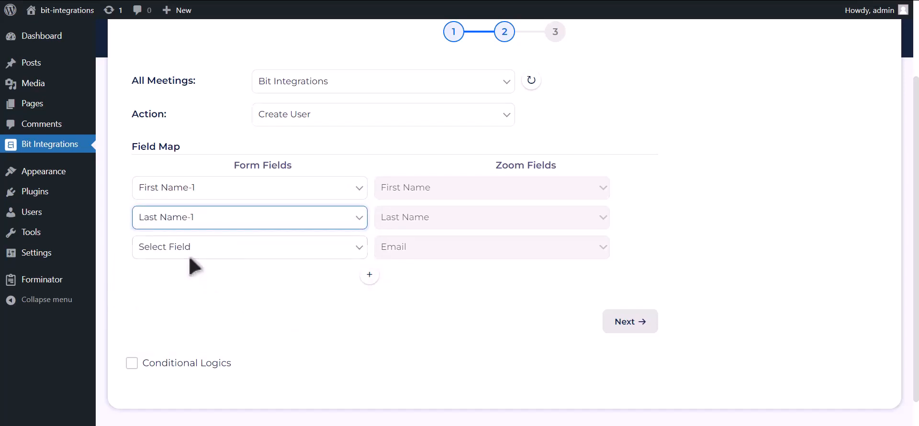
{"action": "left_click", "coordinate": [188, 253]}
{"action": "left_click", "coordinate": [181, 310]}
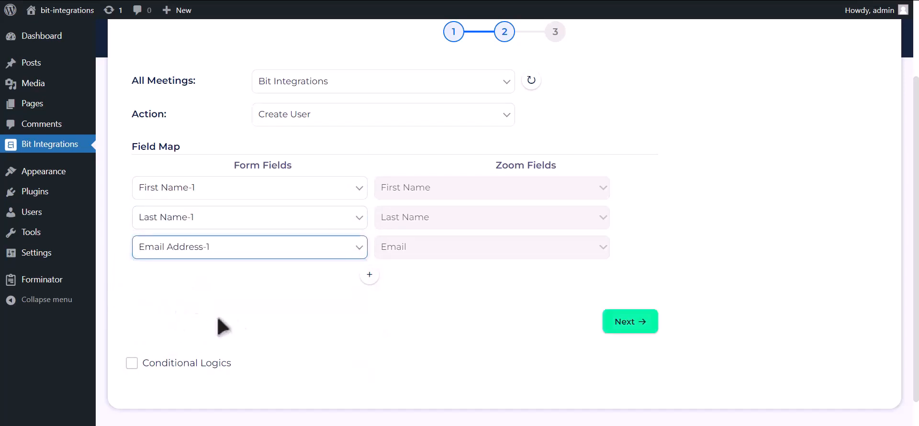
{"action": "left_click", "coordinate": [369, 275]}
{"action": "left_click", "coordinate": [287, 280]}
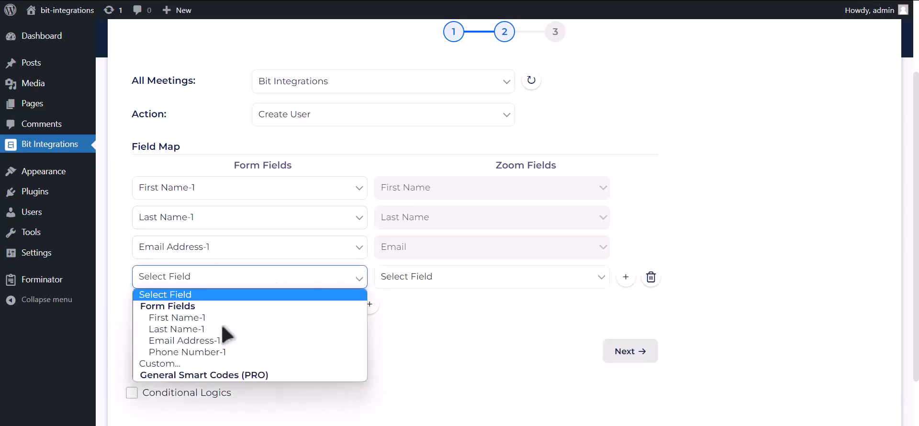
{"action": "left_click", "coordinate": [214, 351]}
{"action": "left_click", "coordinate": [413, 279]}
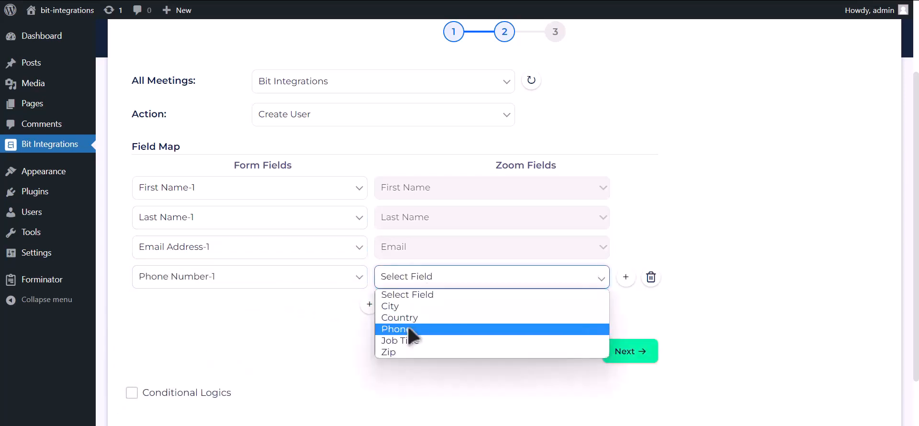
{"action": "left_click", "coordinate": [412, 329]}
Step: Leave conditional logic off, then finish and save the Zoom integration
{"action": "scroll", "coordinate": [429, 311], "scroll_direction": "down", "scroll_amount": 1}
{"action": "scroll", "coordinate": [434, 316], "scroll_direction": "down", "scroll_amount": 2}
{"action": "left_click", "coordinate": [218, 331]}
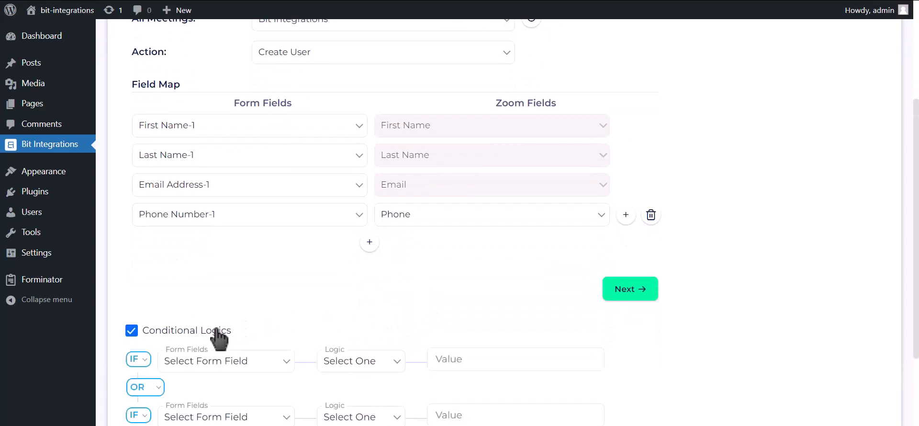
{"action": "scroll", "coordinate": [217, 330], "scroll_direction": "down", "scroll_amount": 3}
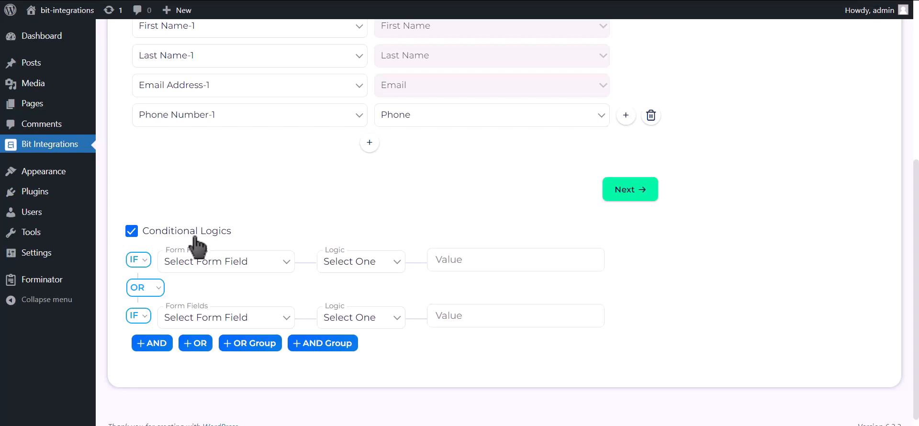
{"action": "left_click", "coordinate": [195, 237]}
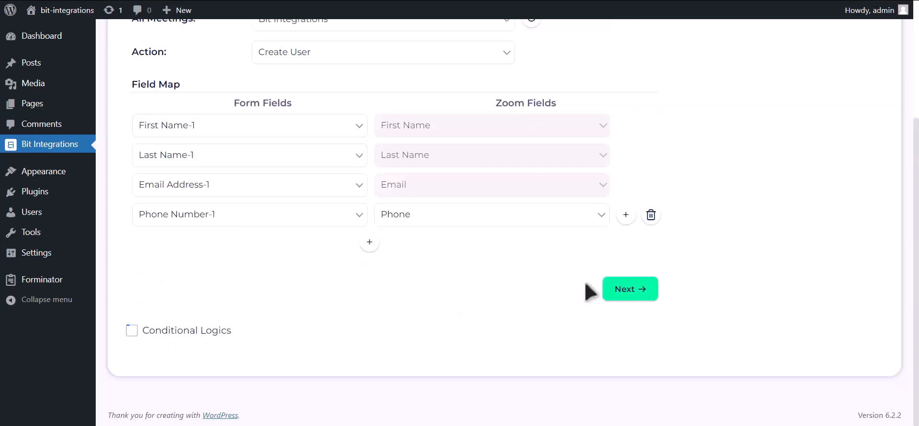
{"action": "left_click", "coordinate": [622, 289]}
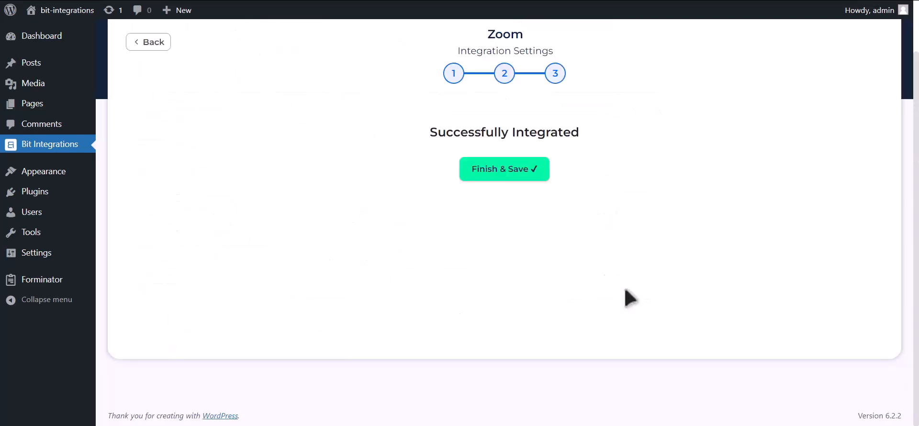
{"action": "left_click", "coordinate": [514, 181]}
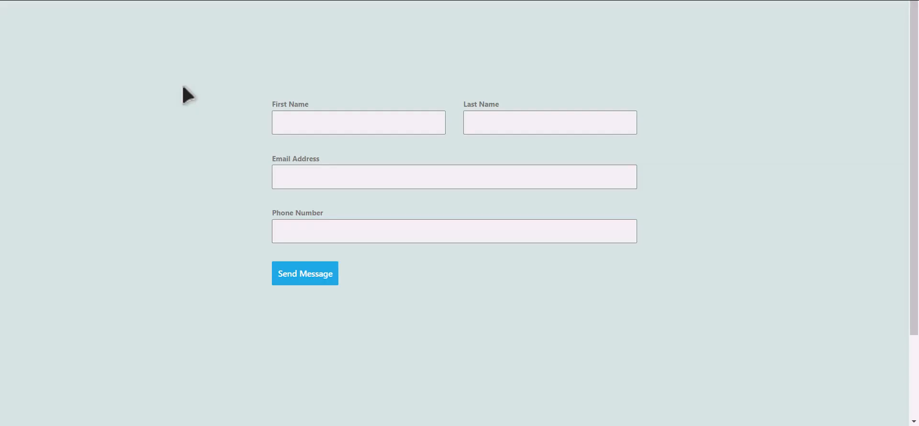
Step: Fill the form with first name Bit, last name Integrations, an e-mail and phone number, and send it
{"action": "left_click", "coordinate": [372, 126]}
{"action": "type", "text": "B"}
{"action": "type", "text": "Integrat"}
{"action": "type", "text": "io"}
{"action": "type", "text": "ns"}
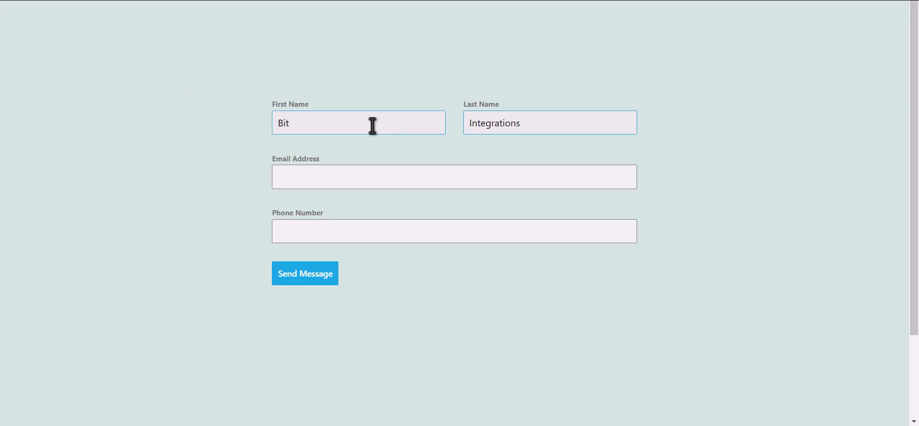
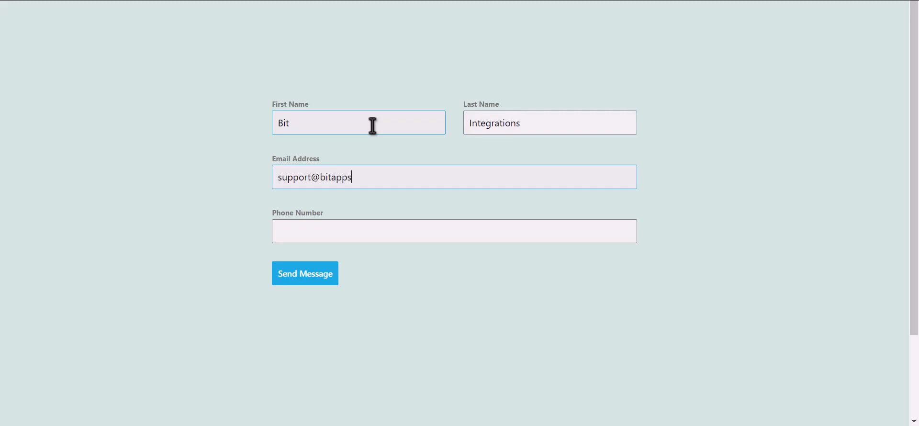
{"action": "type", "text": "444555"}
{"action": "type", "text": "666"}
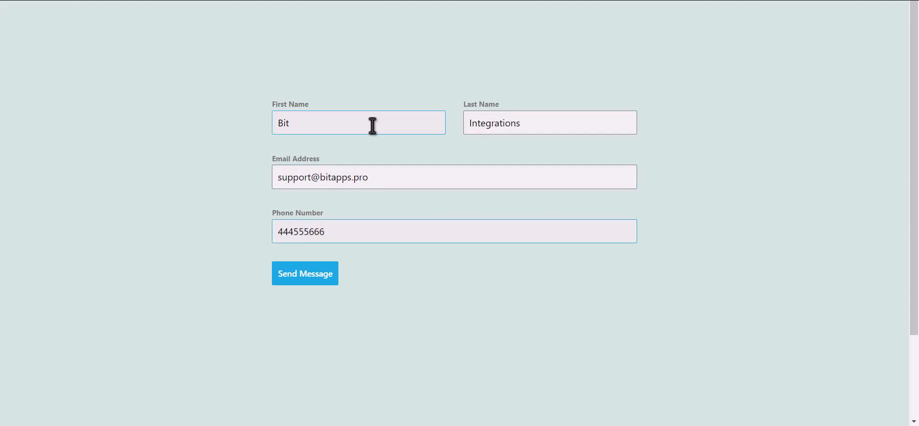
{"action": "left_click", "coordinate": [314, 280]}
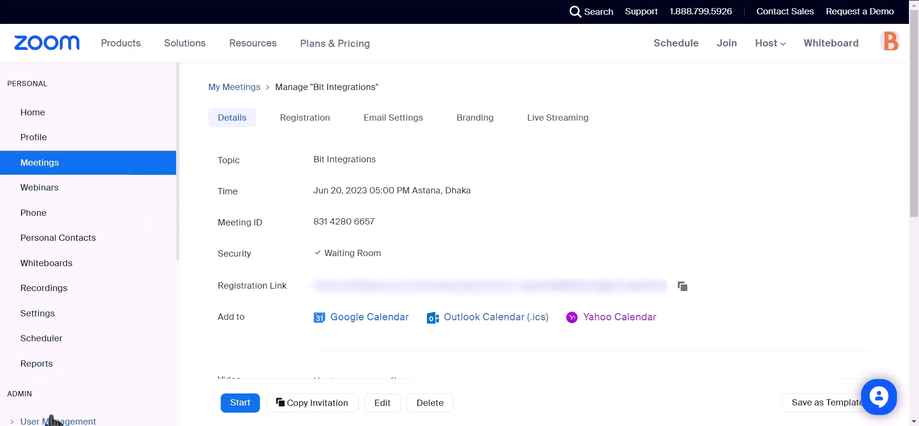
Step: Show Zoom's Pending users list and highlight the new Basic user created Jun 20, 2023
{"action": "scroll", "coordinate": [123, 262], "scroll_direction": "down", "scroll_amount": 2}
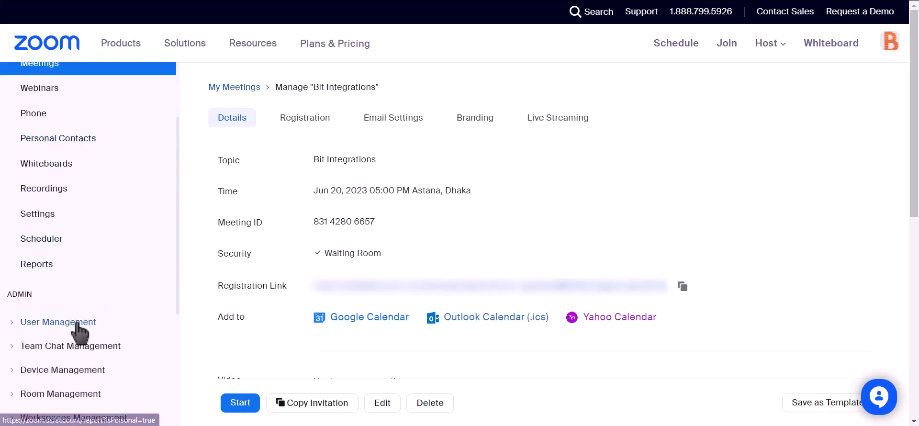
{"action": "left_click", "coordinate": [12, 322]}
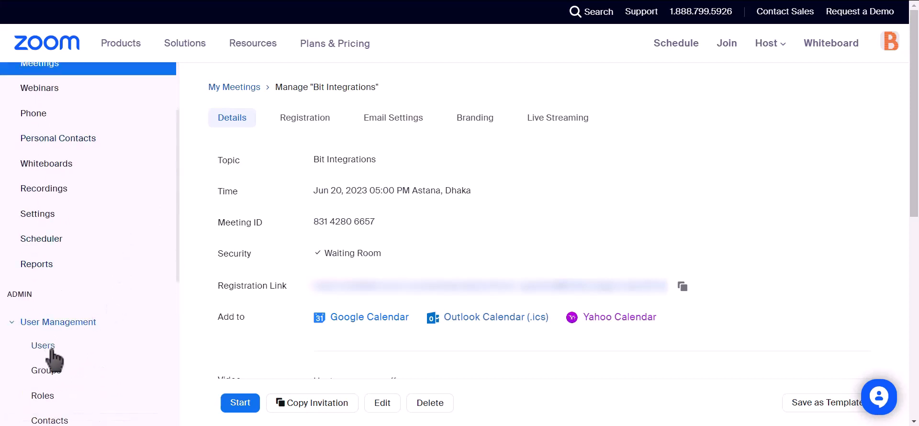
{"action": "left_click", "coordinate": [38, 348]}
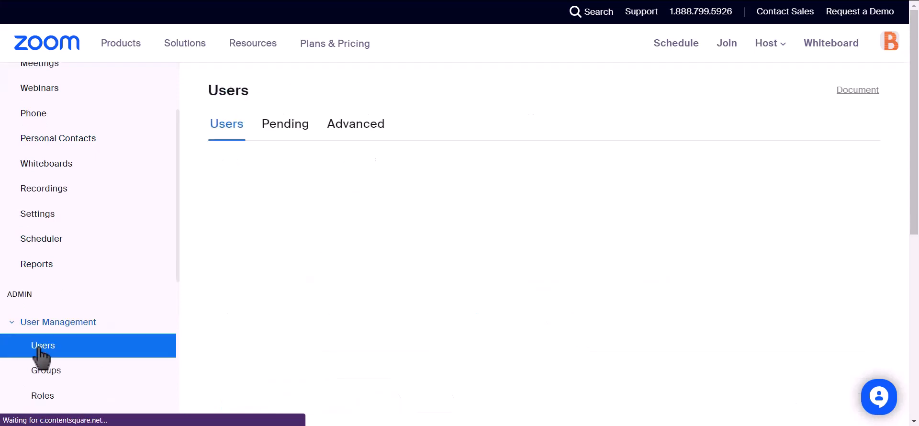
{"action": "left_click", "coordinate": [277, 135]}
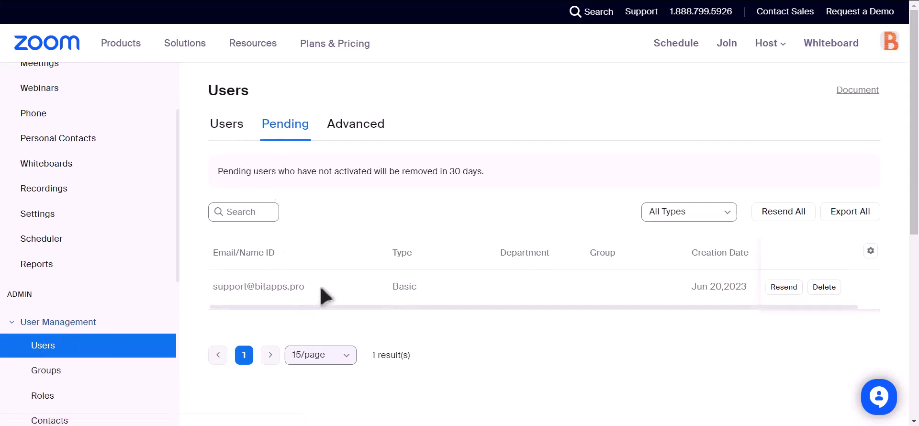
{"action": "left_click_drag", "start_coordinate": [322, 293], "coordinate": [693, 307]}
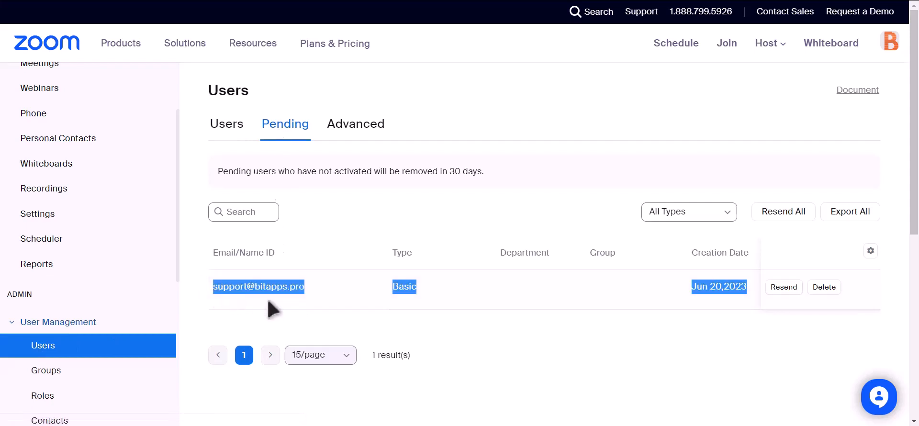
{"action": "left_click", "coordinate": [440, 328]}
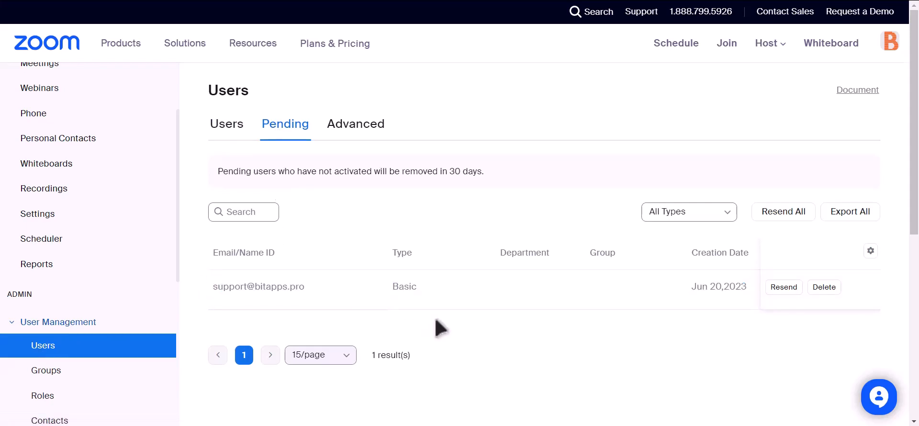